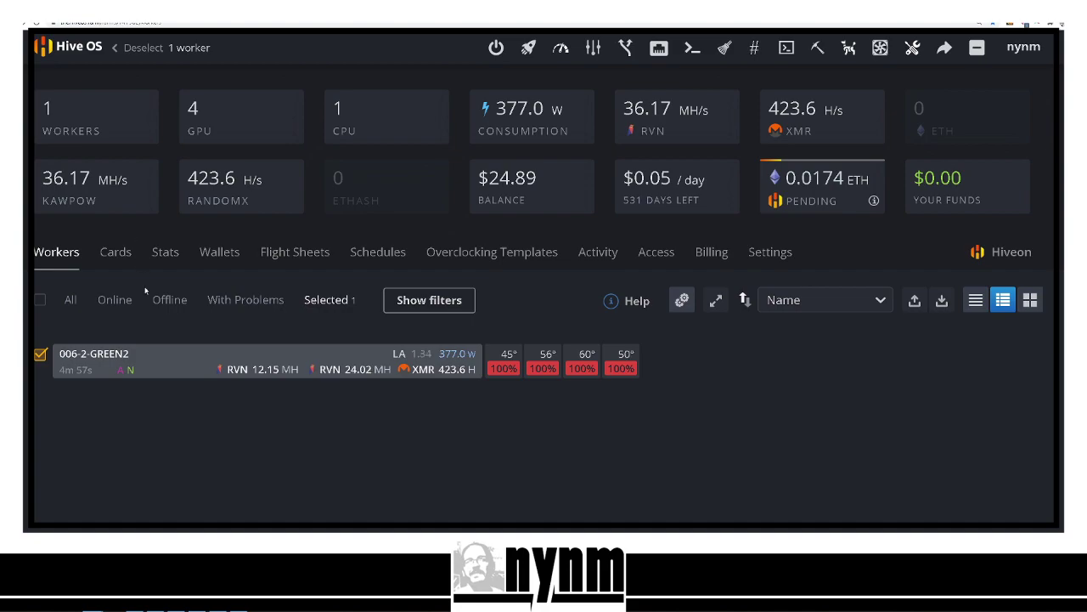
- Begin a new flight sheet for the farm with coin RVN and the RVN 2MINERS.COM wallet
left_click(287, 261)
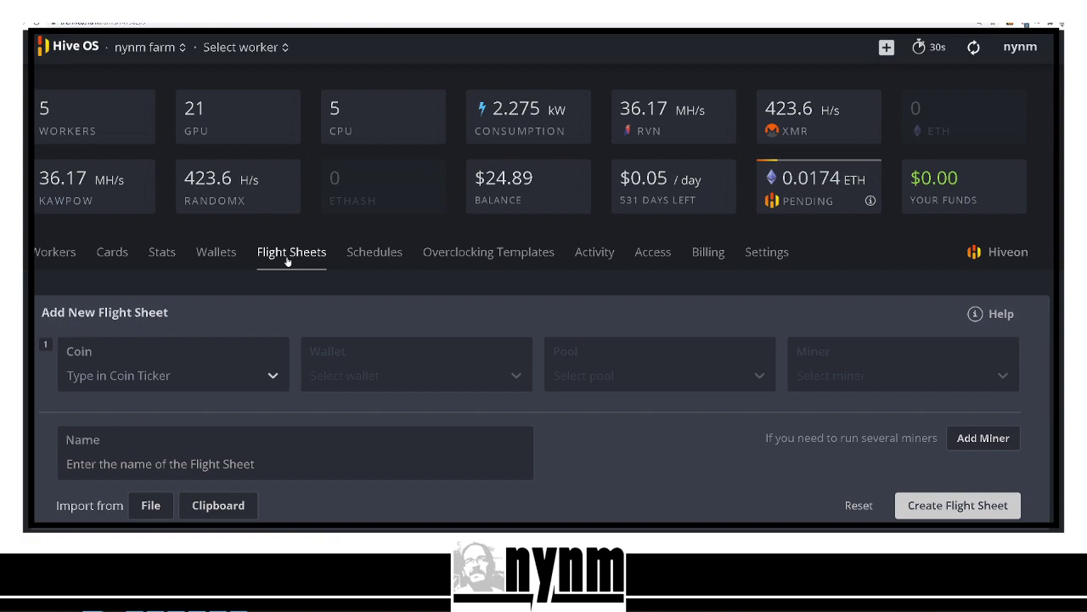
left_click(113, 374)
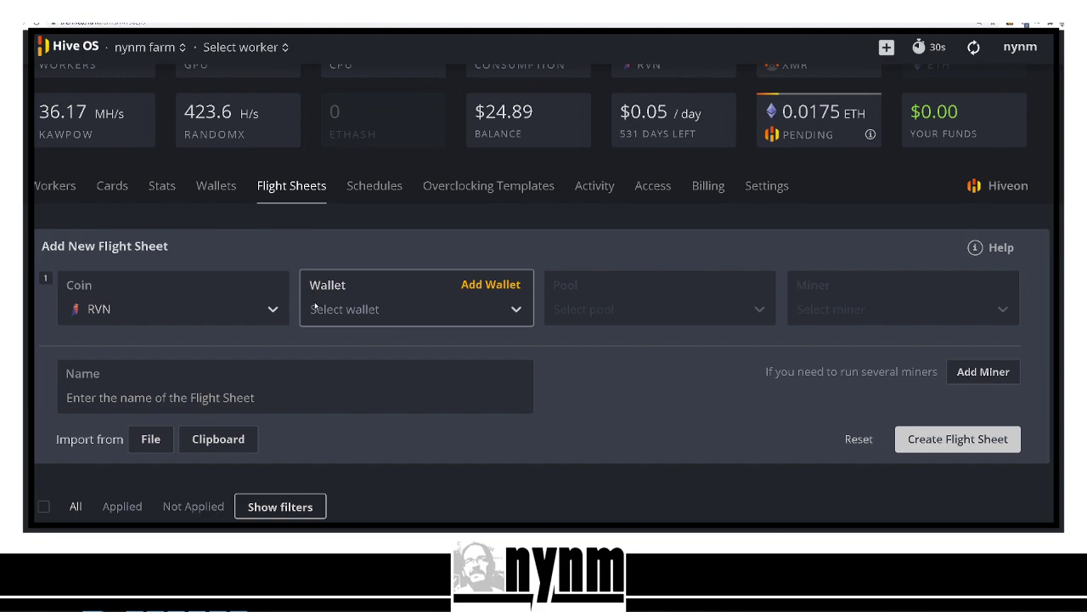
left_click(338, 311)
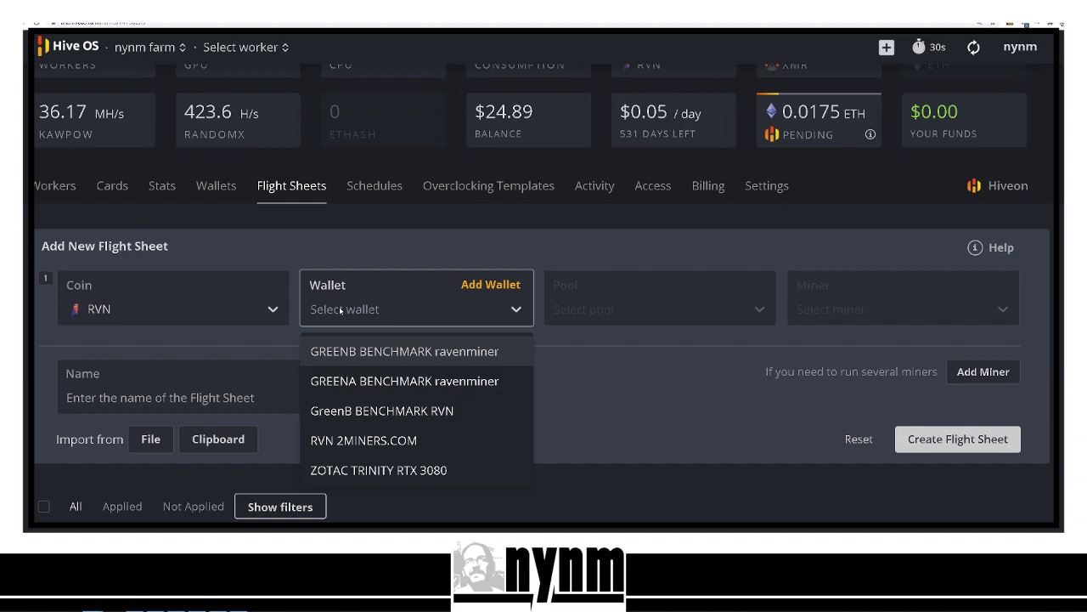
left_click(355, 440)
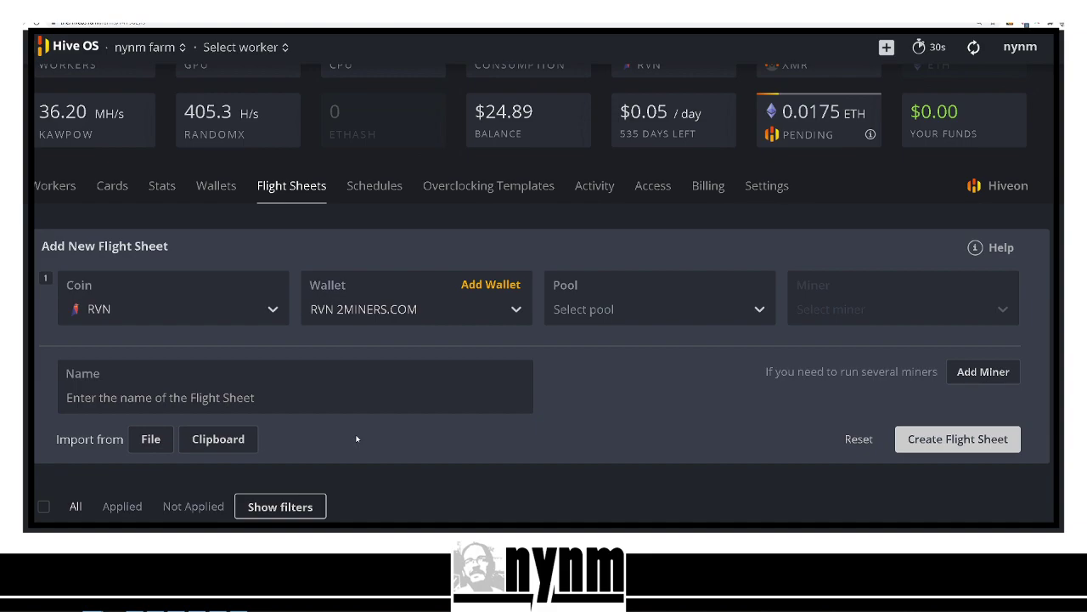
- Set the first entry's pool to 2miners with the US server us-rvn.2miners.com:6060, and its miner to T-Rex Miner
left_click(598, 311)
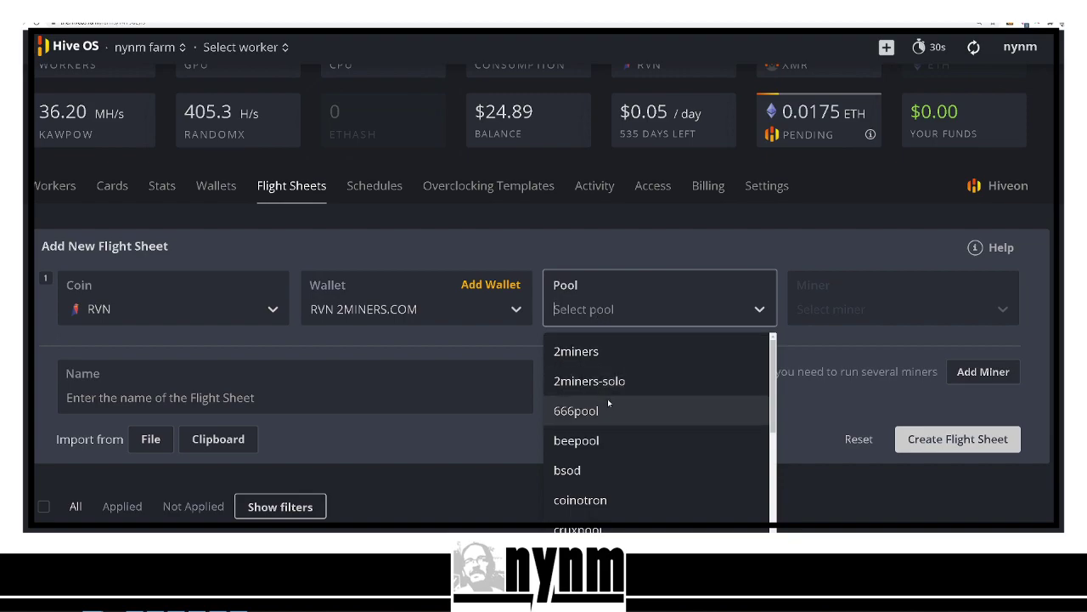
scroll(607, 399, "down", 5)
scroll(608, 399, "up", 5)
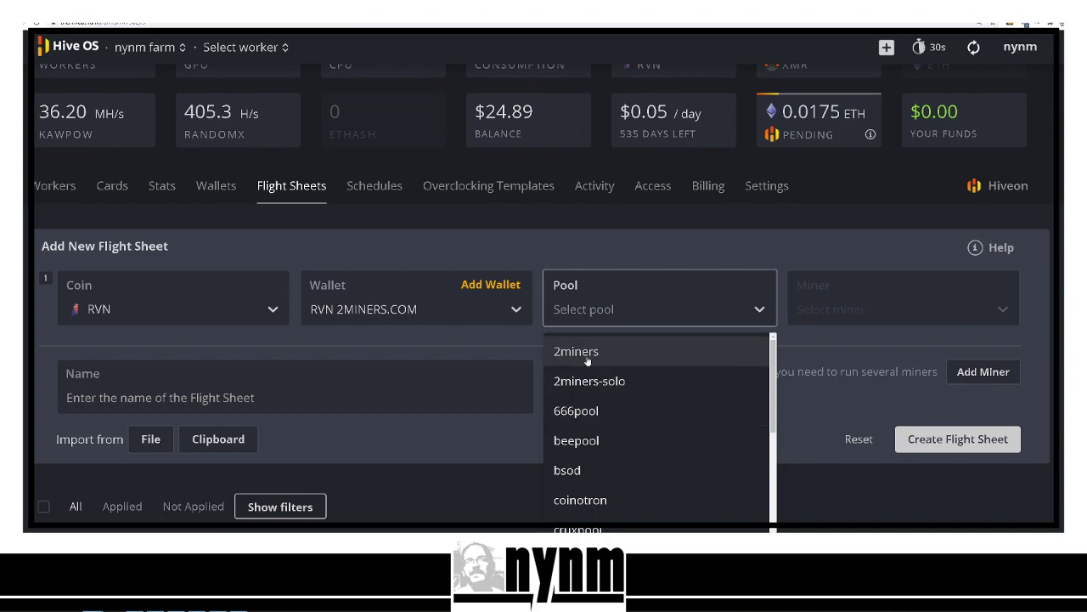
left_click(585, 355)
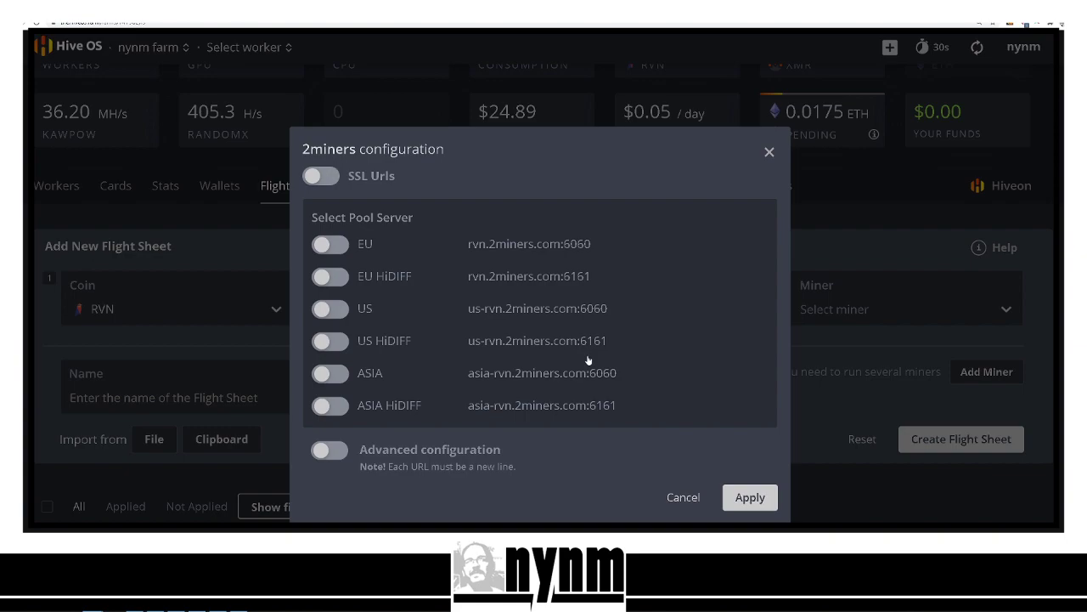
left_click(331, 311)
left_click(743, 515)
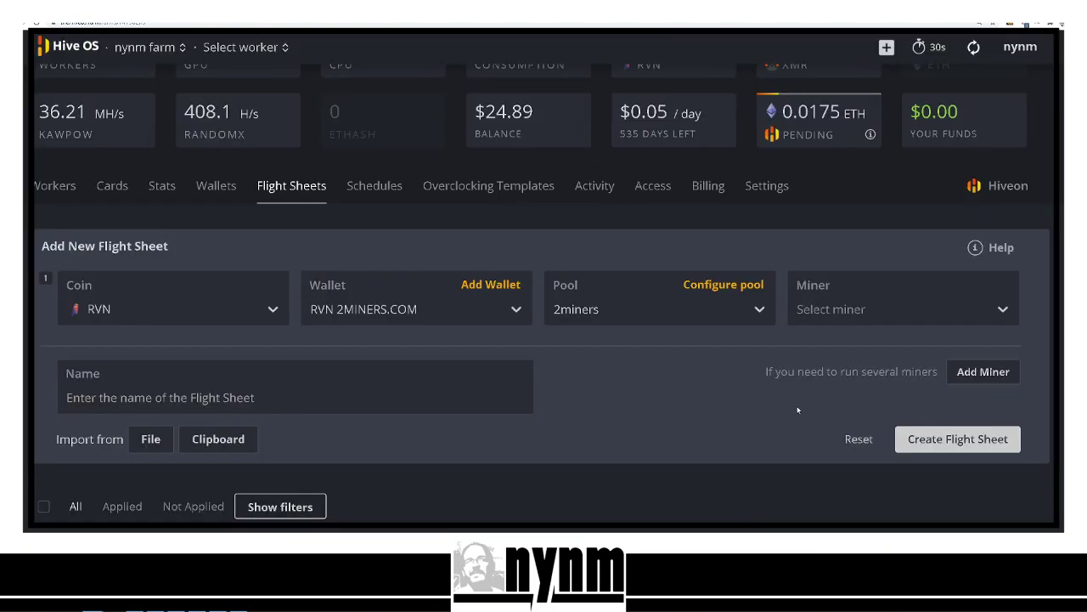
left_click(835, 311)
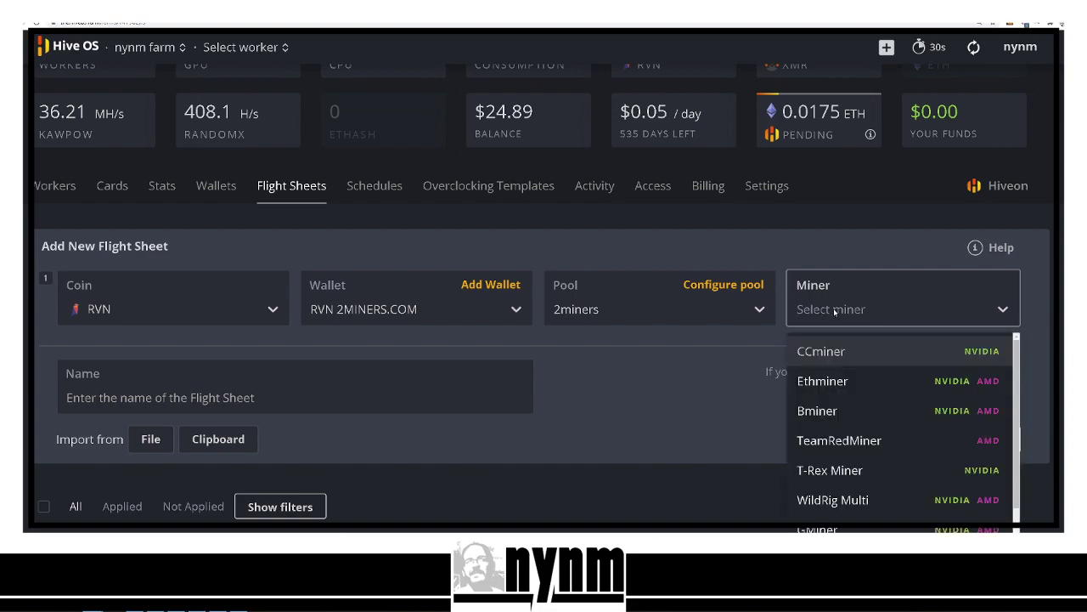
left_click(834, 470)
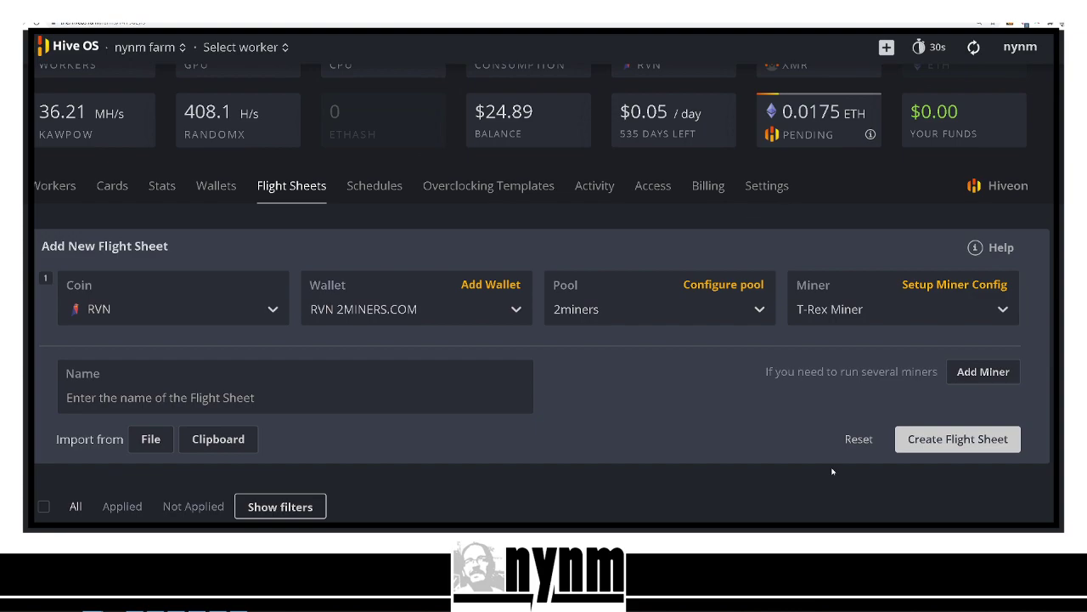
- Add a second miner entry to the flight sheet with coin RVN and the RVN 2MINERS.COM wallet
left_click(979, 379)
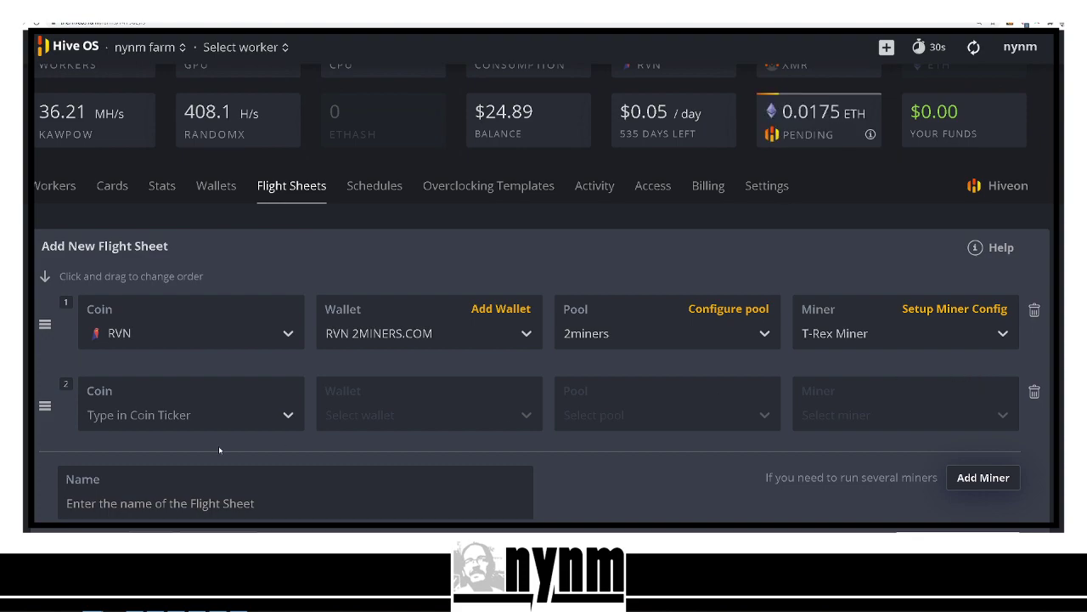
left_click(116, 417)
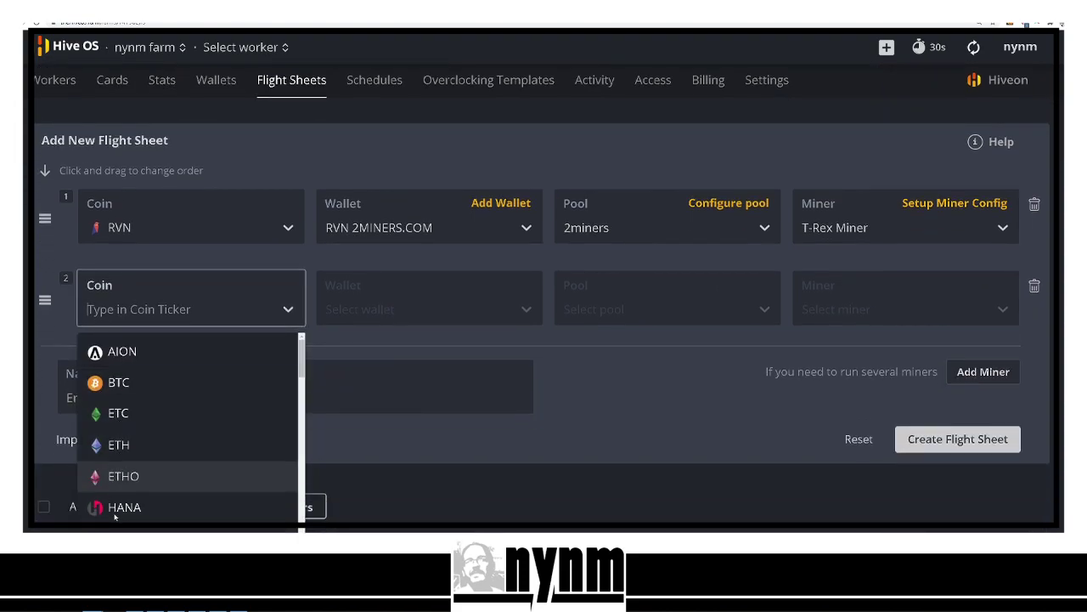
type("RVN")
key("Return")
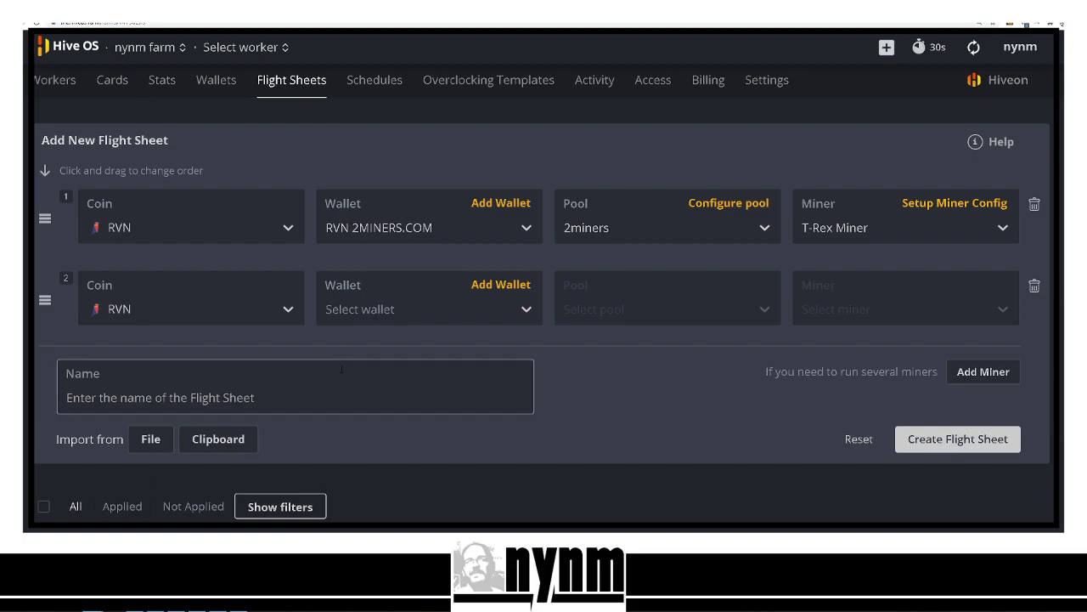
left_click(364, 311)
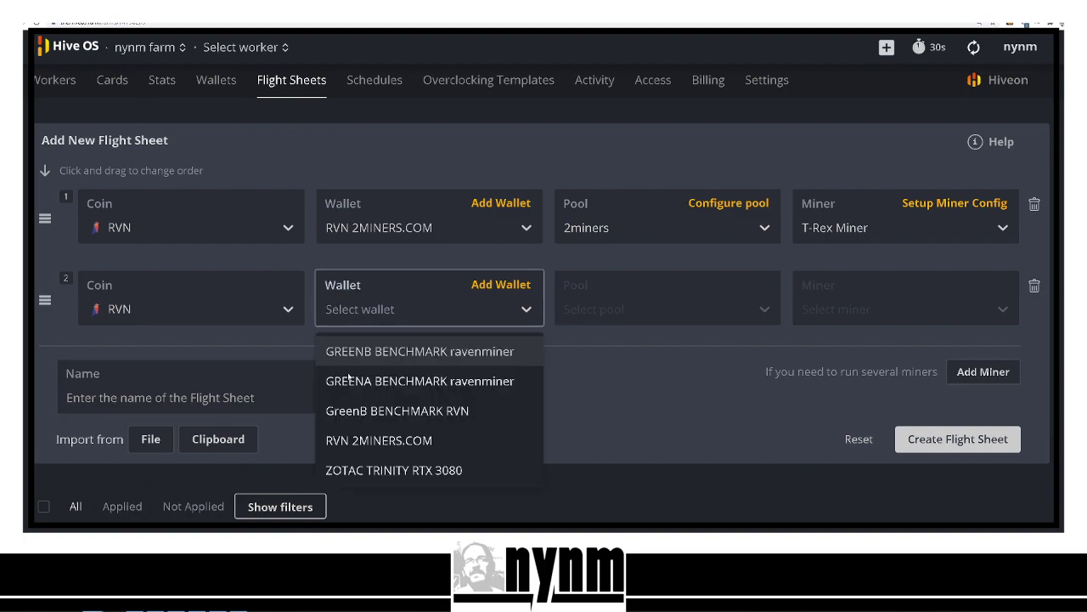
left_click(379, 440)
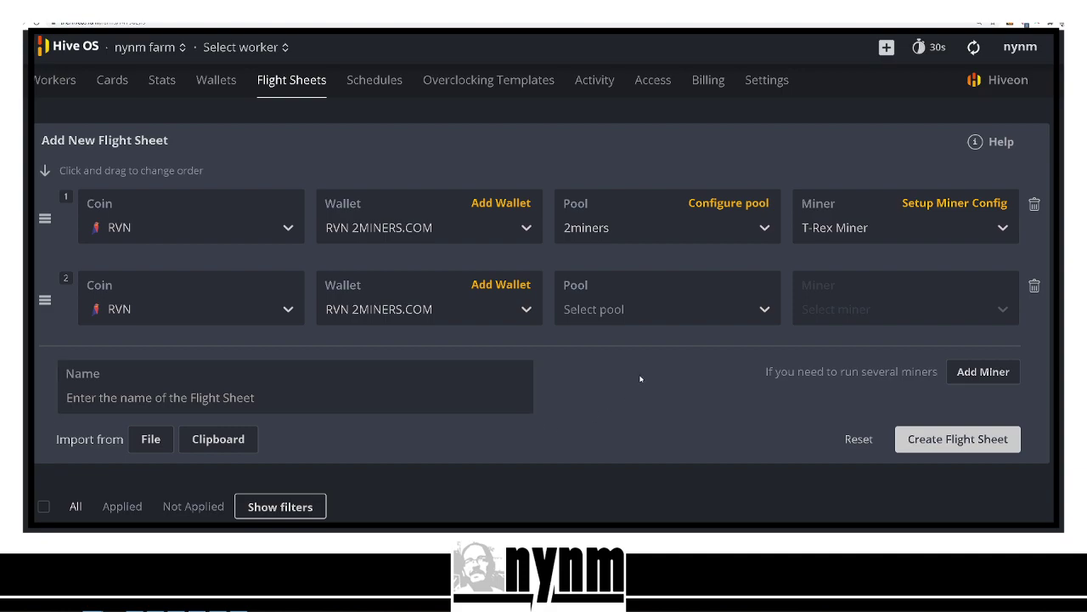
- Set the second entry's pool to 2miners with the US server us-rvn.2miners.com:6060, and its miner to TeamRedMiner
left_click(602, 309)
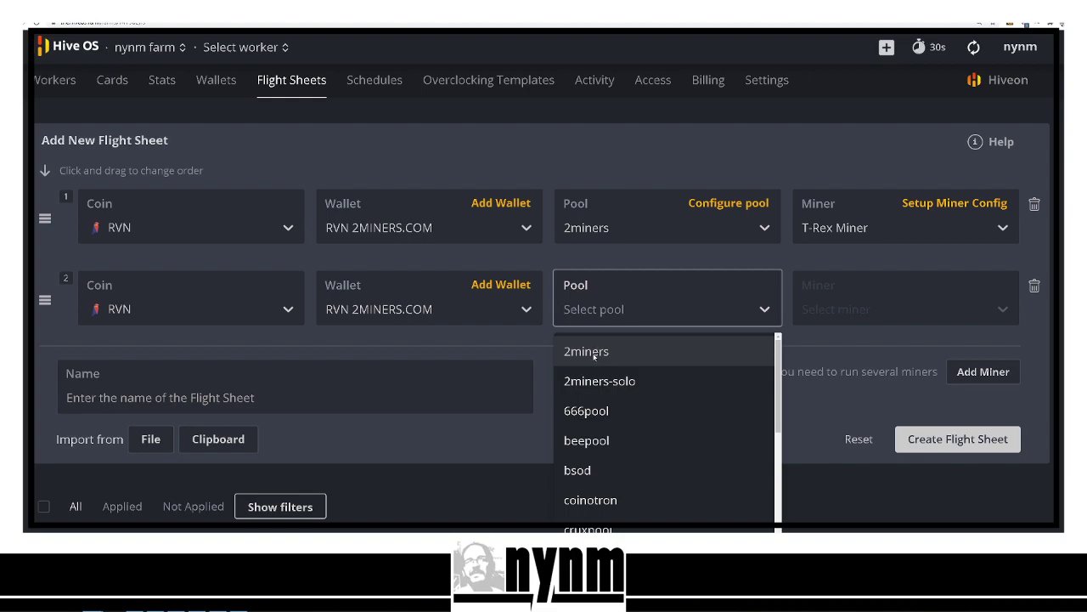
left_click(594, 353)
left_click(331, 309)
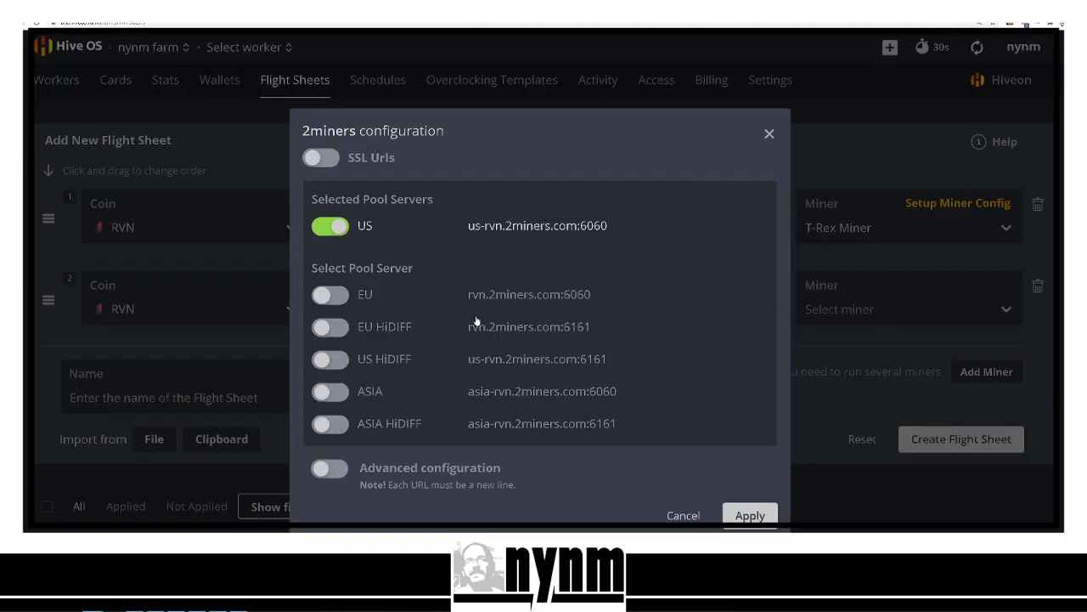
left_click(750, 515)
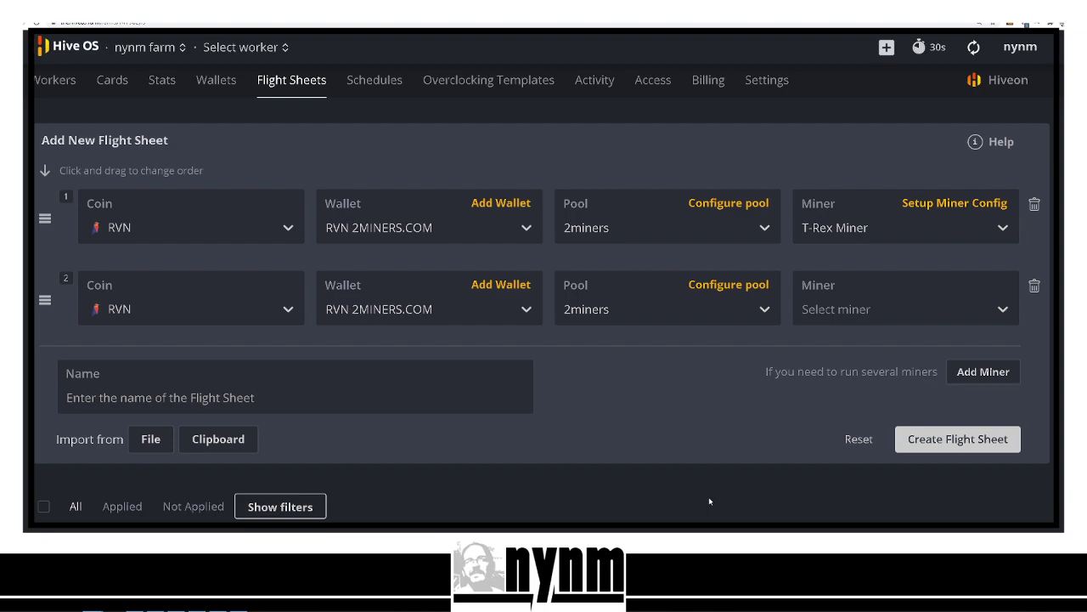
left_click(862, 312)
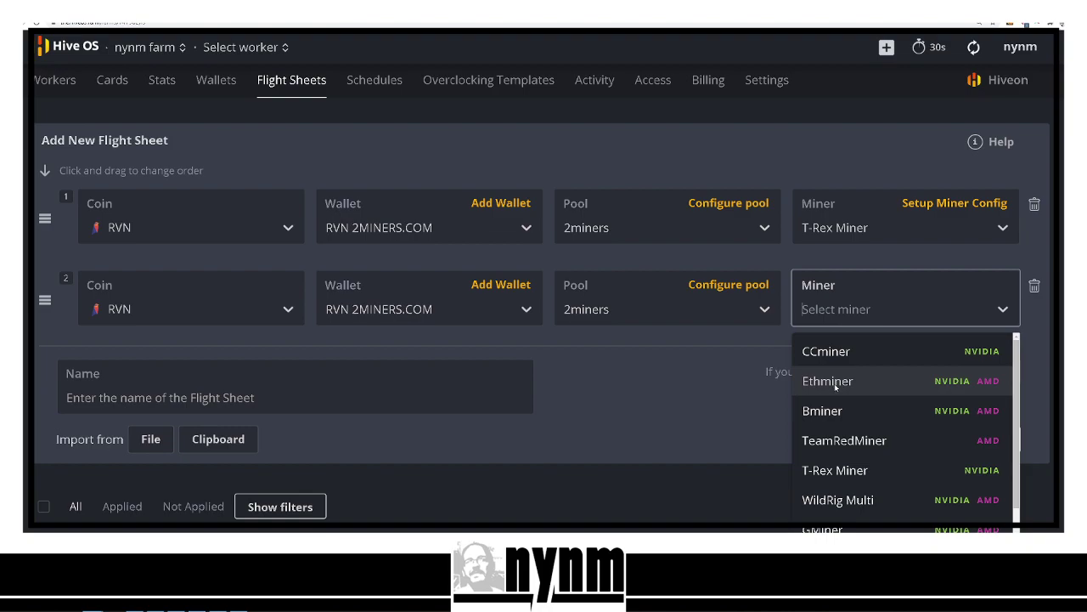
left_click(849, 445)
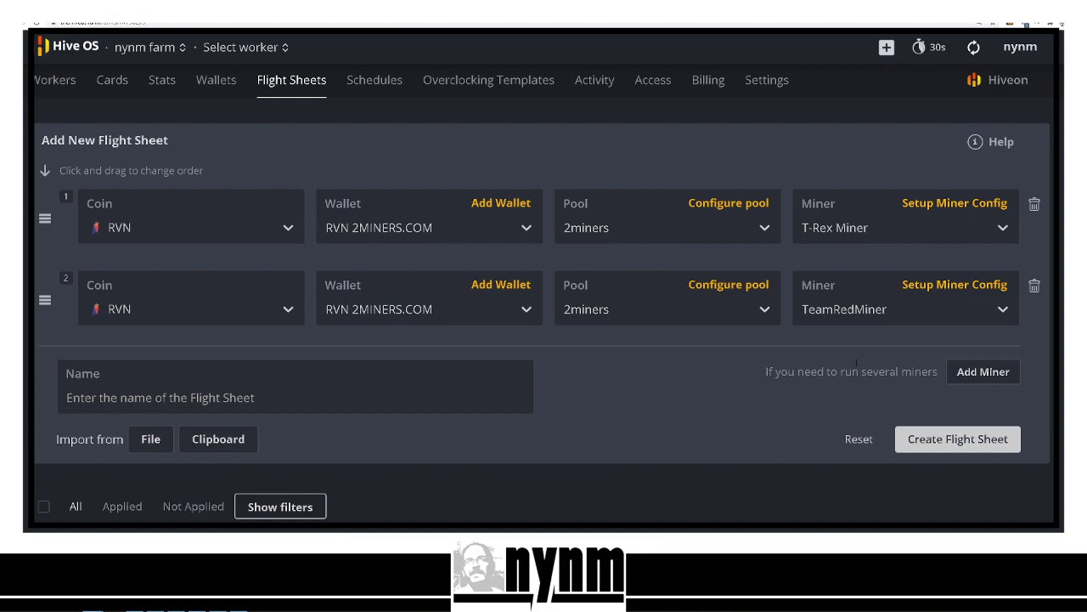
- Add a third miner entry with coin XMR and the SOLOPOOL XMR SOLO wallet from the owner's wallets
left_click(981, 374)
left_click(156, 387)
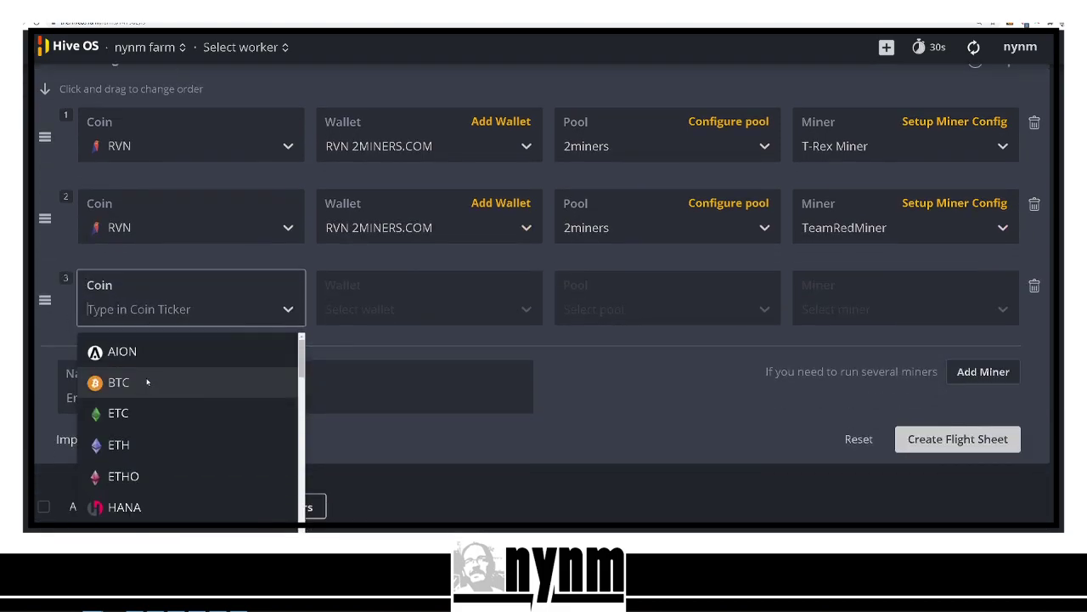
type("xmr")
key("Return")
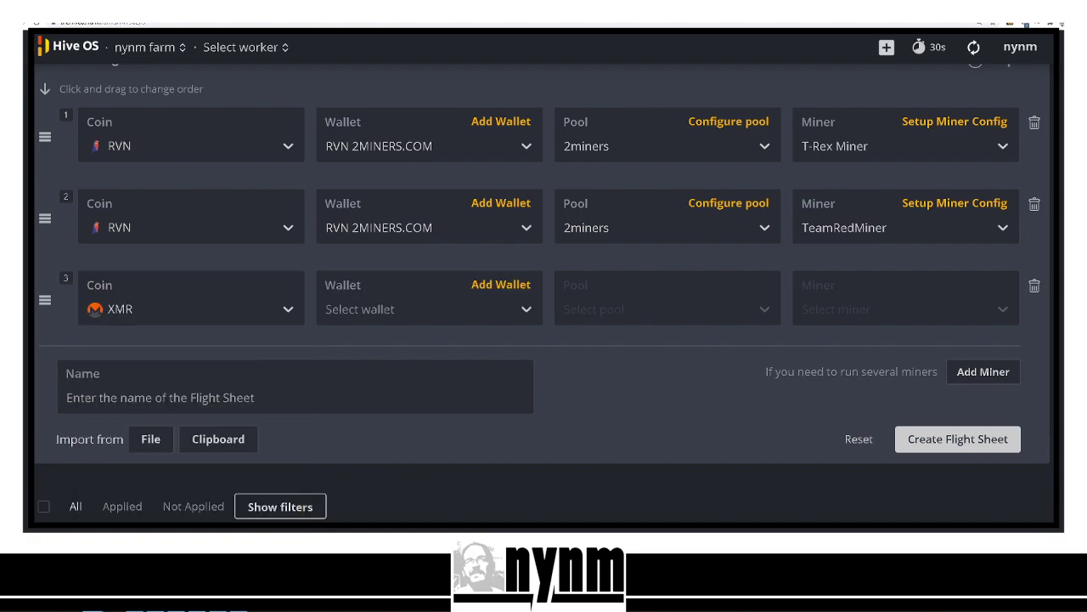
left_click(360, 310)
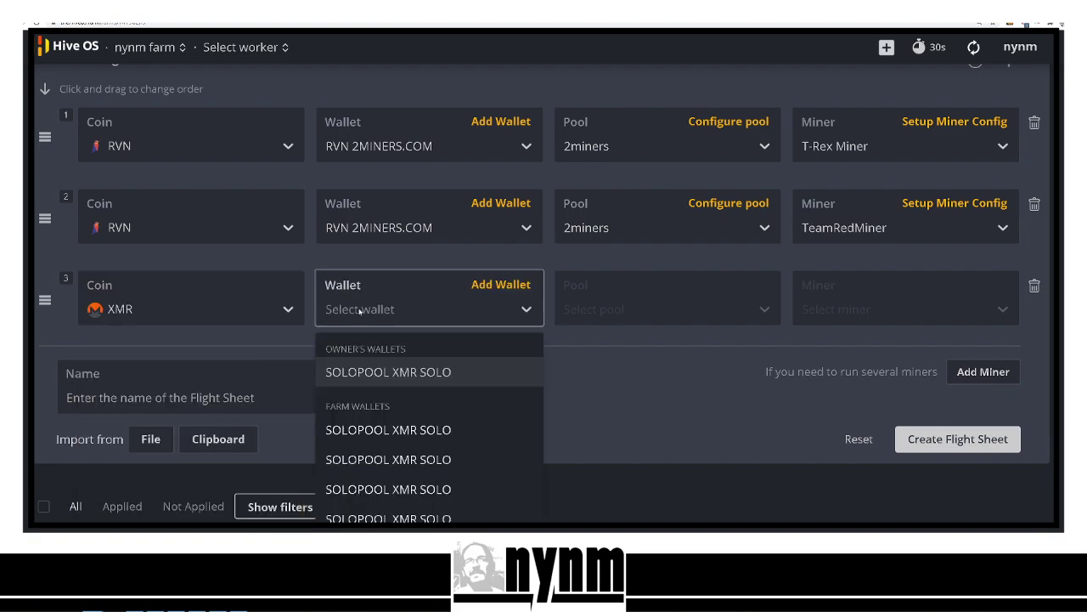
left_click(357, 372)
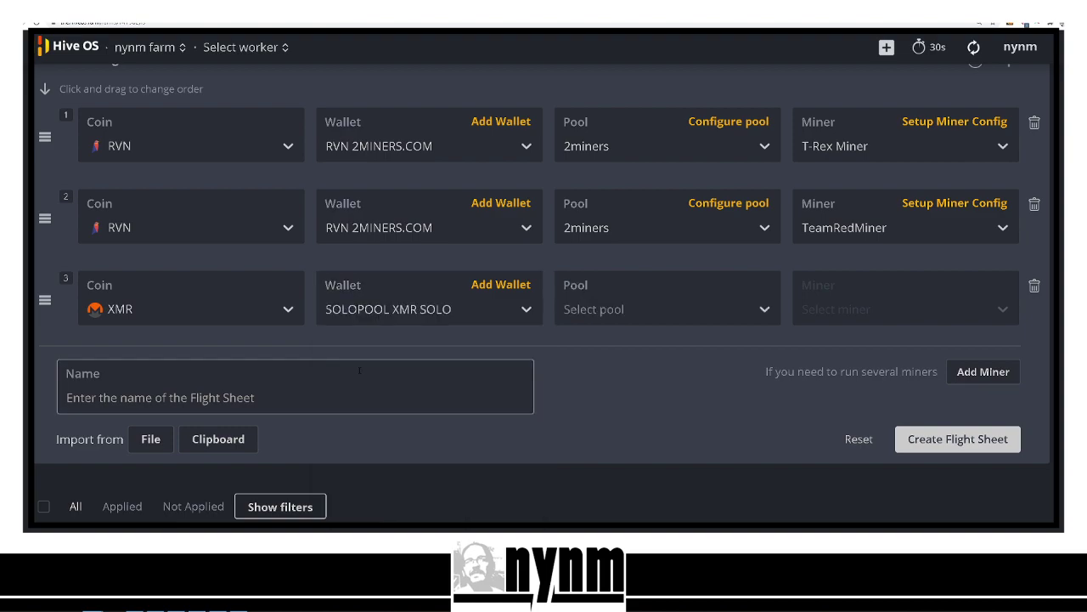
- Set the XMR entry's pool to solopool with the EU Mid Diff server s3.solopool.org:7010, and its miner to XMRig (old)
left_click(590, 311)
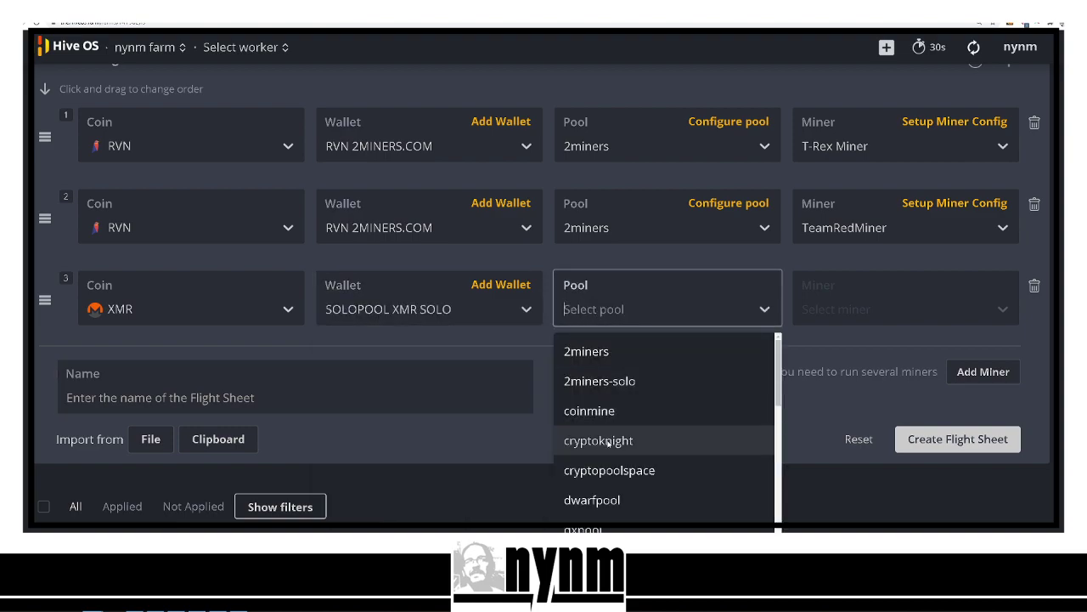
scroll(609, 442, "down", 5)
scroll(608, 444, "down", 3)
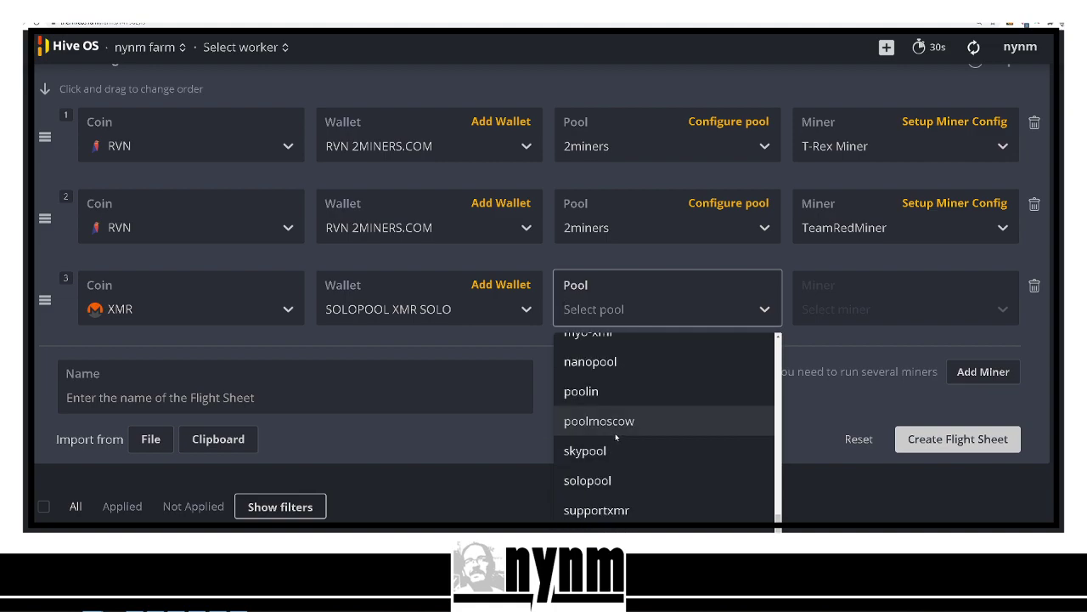
scroll(615, 516, "up", 1)
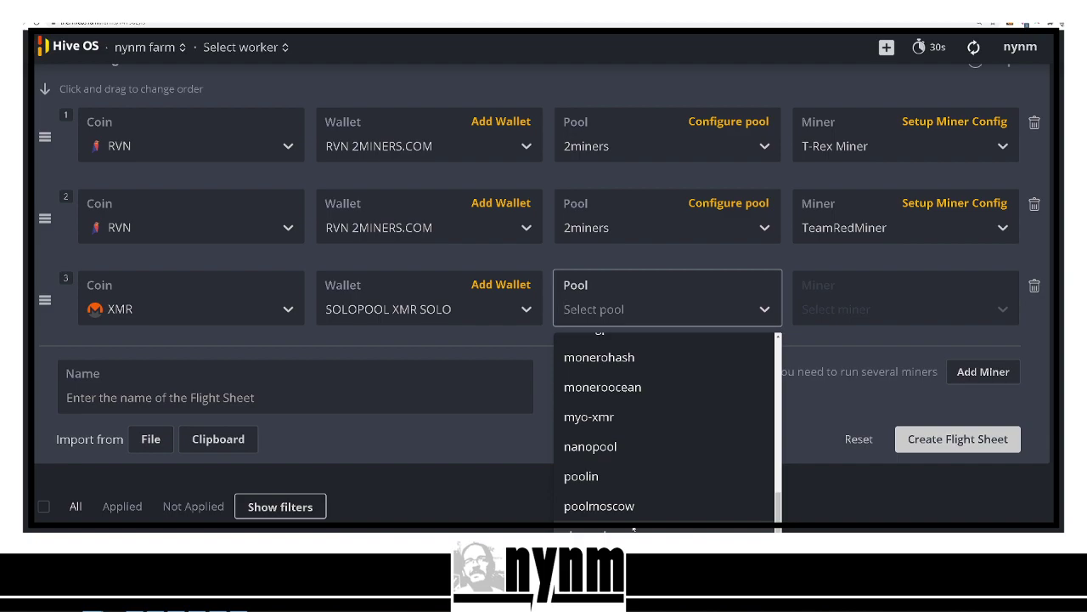
scroll(634, 518, "up", 7)
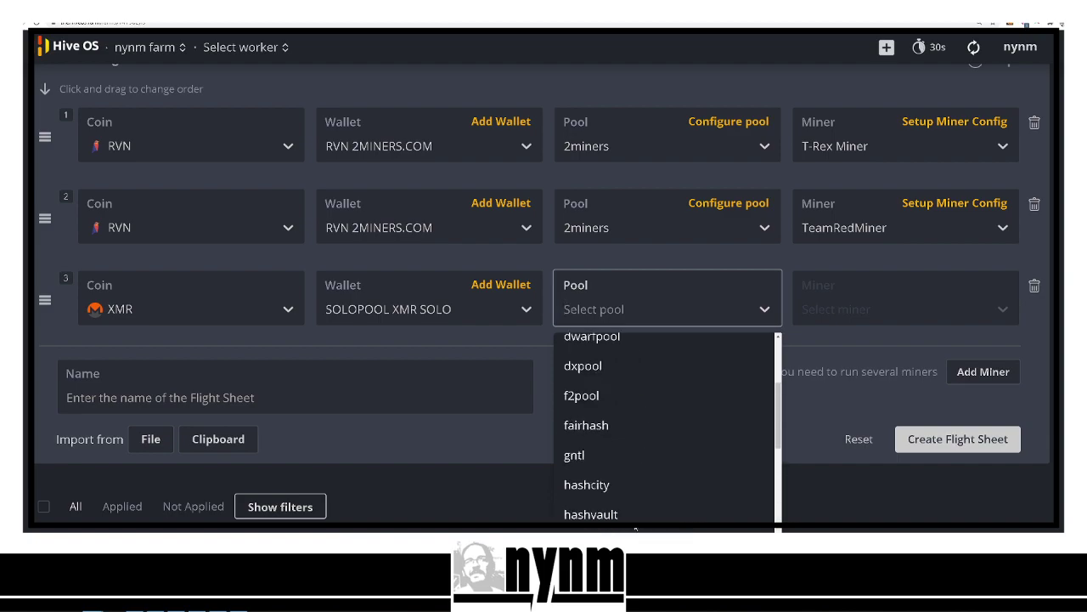
scroll(636, 519, "down", 10)
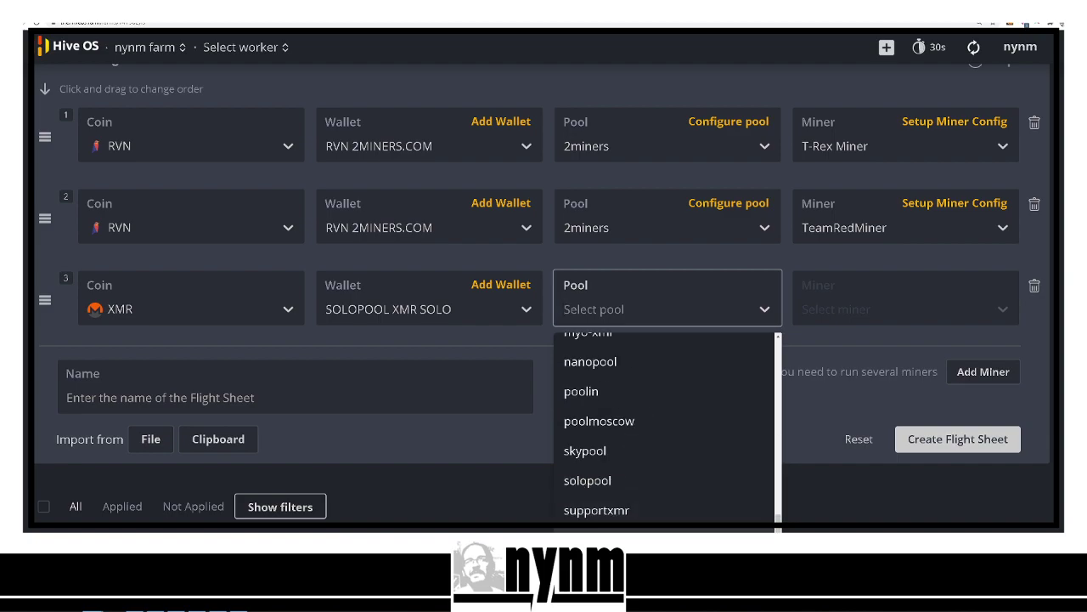
left_click(621, 486)
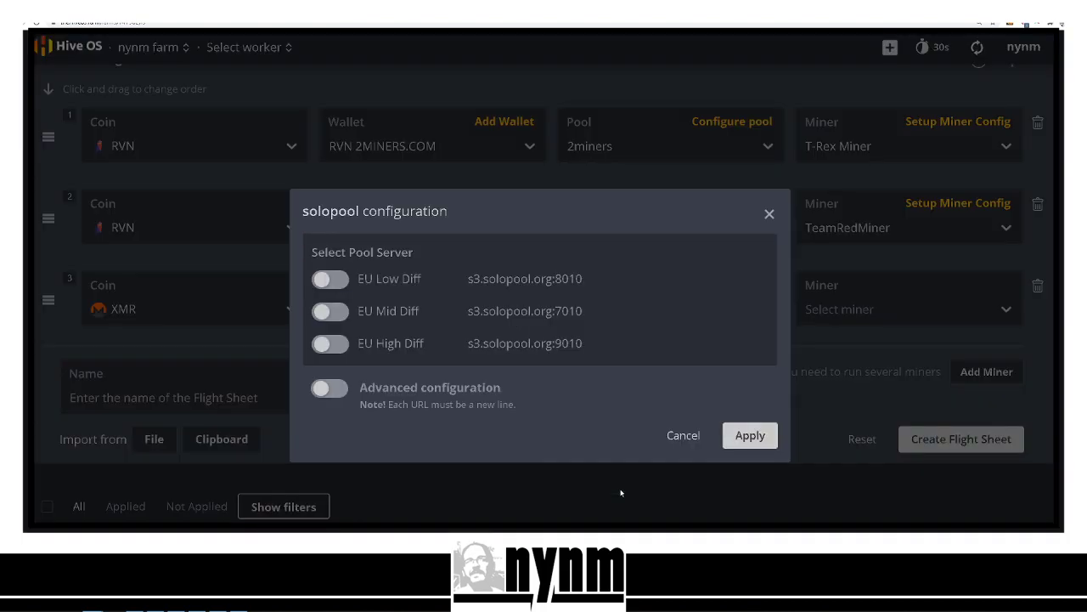
left_click(330, 311)
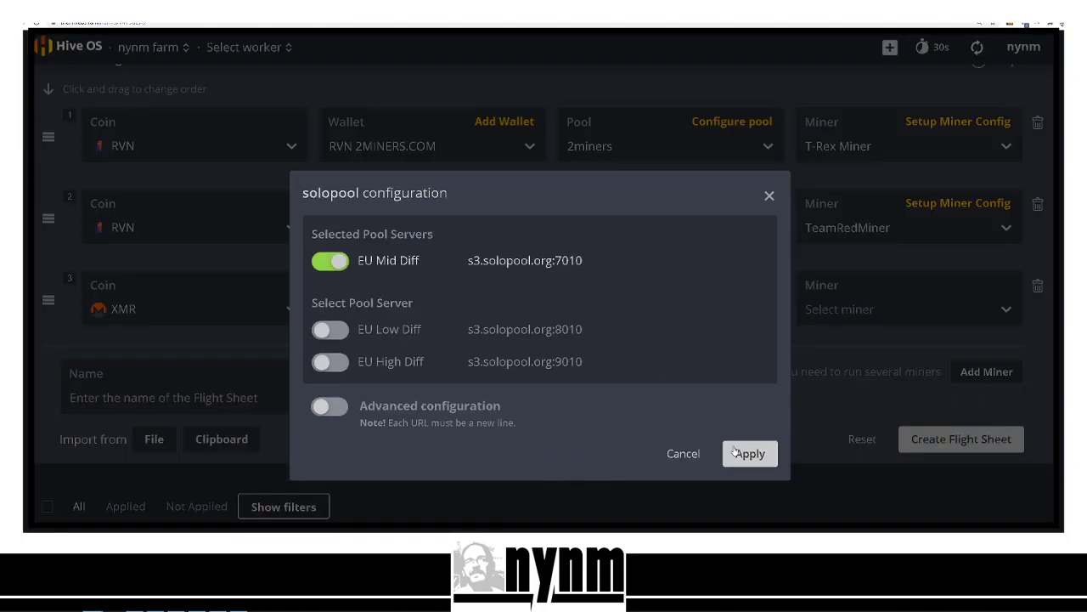
left_click(737, 451)
left_click(844, 305)
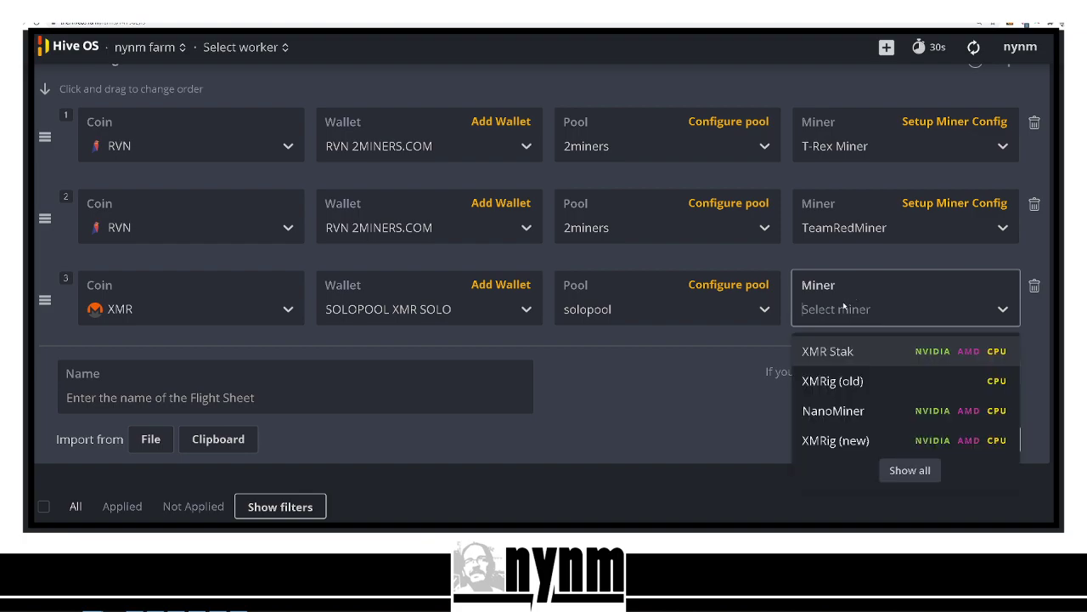
left_click(843, 384)
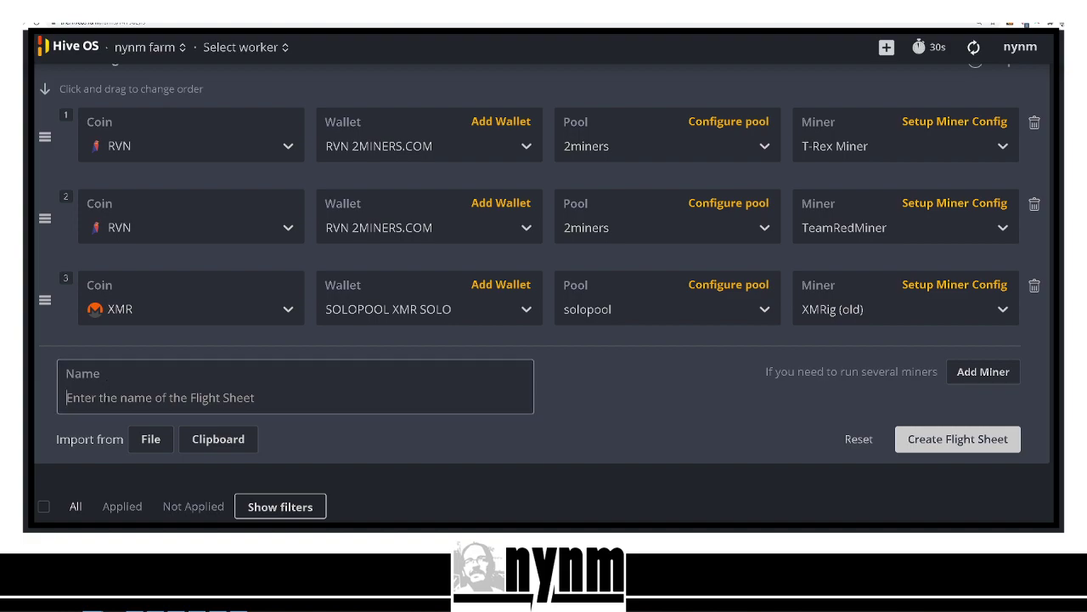
- Name the flight sheet "nynm amd/nvidia test yt"
type("nynm")
type("amd/nvi")
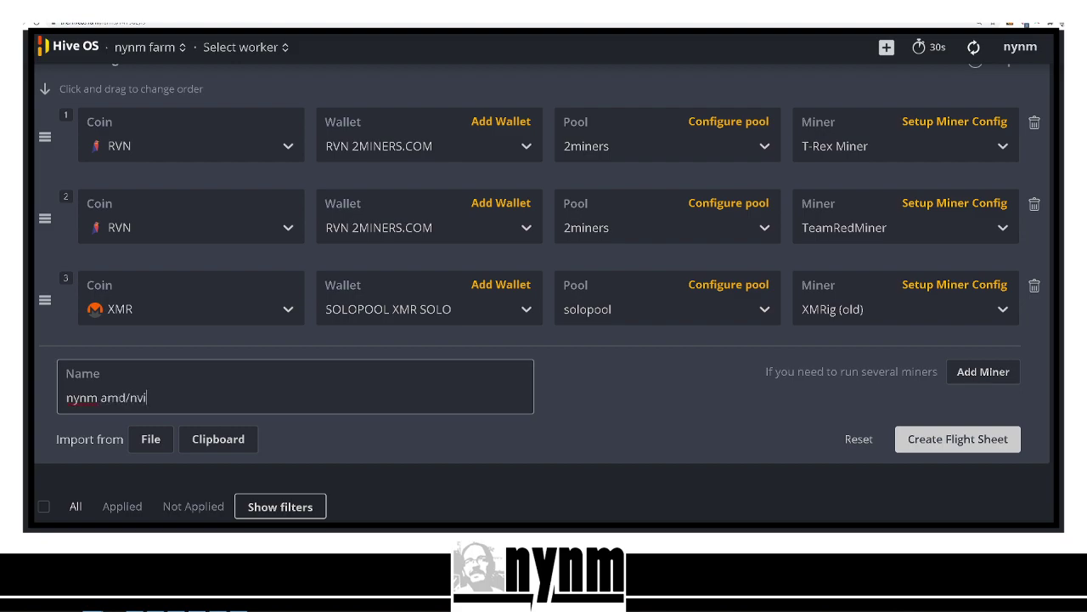
type("dia test yt")
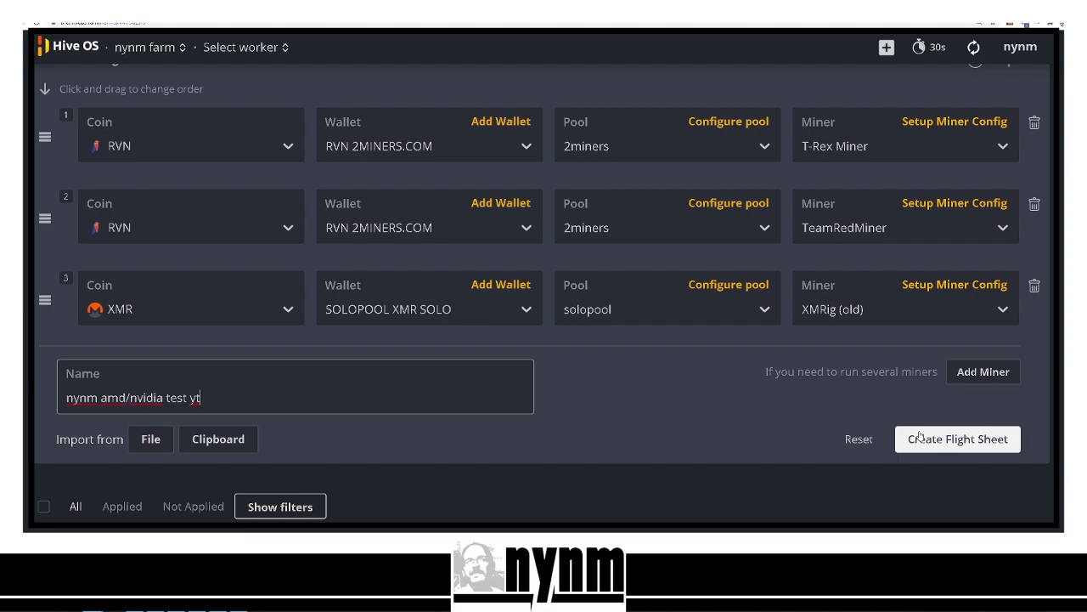
- Create the flight sheet from the three configured miner entries and open the farm's list of workers
left_click(923, 440)
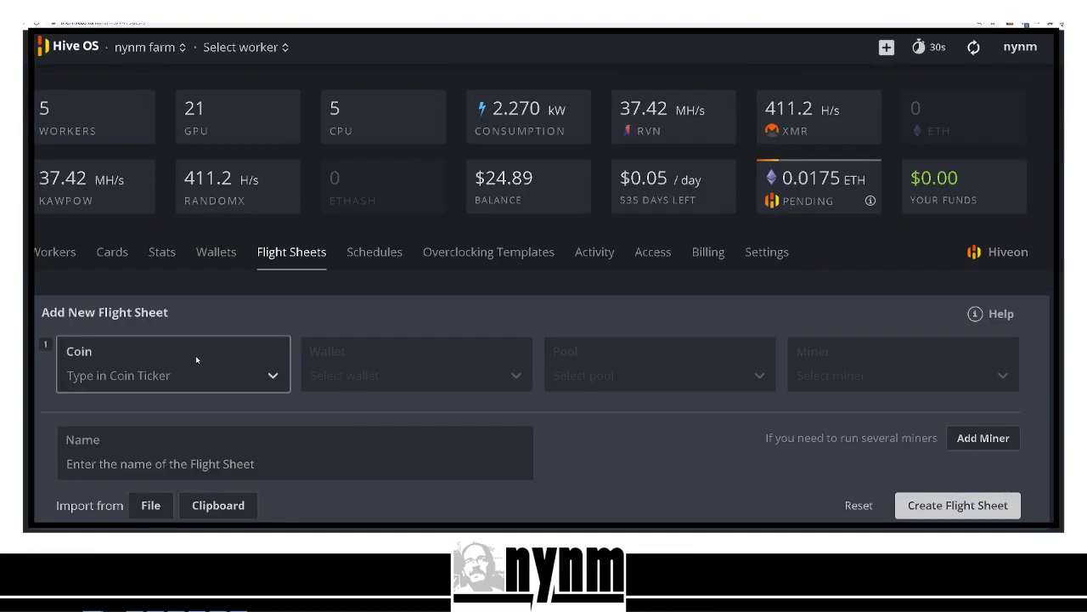
left_click(52, 257)
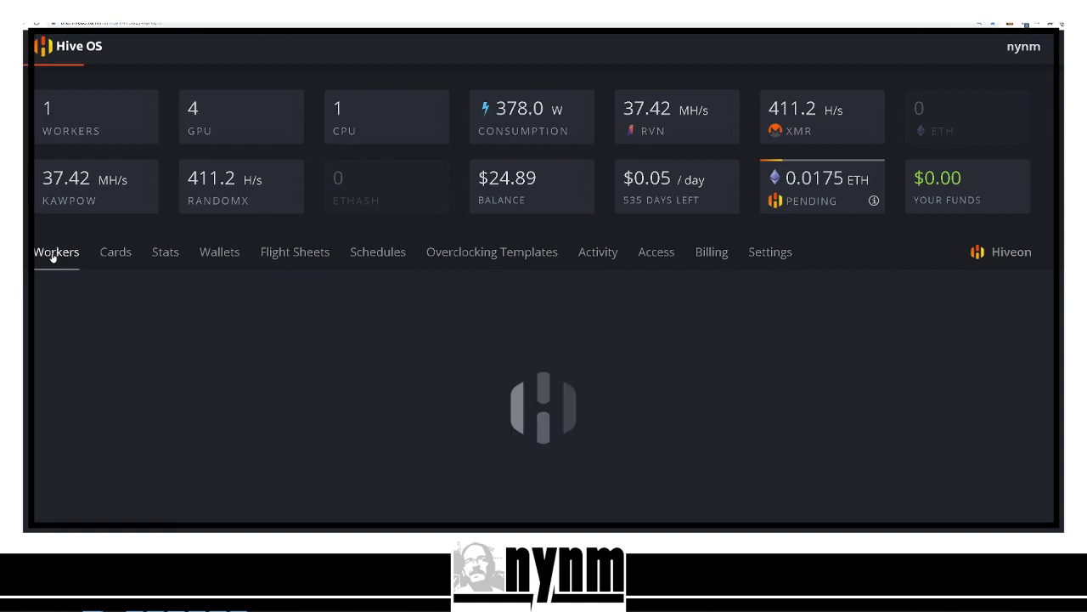
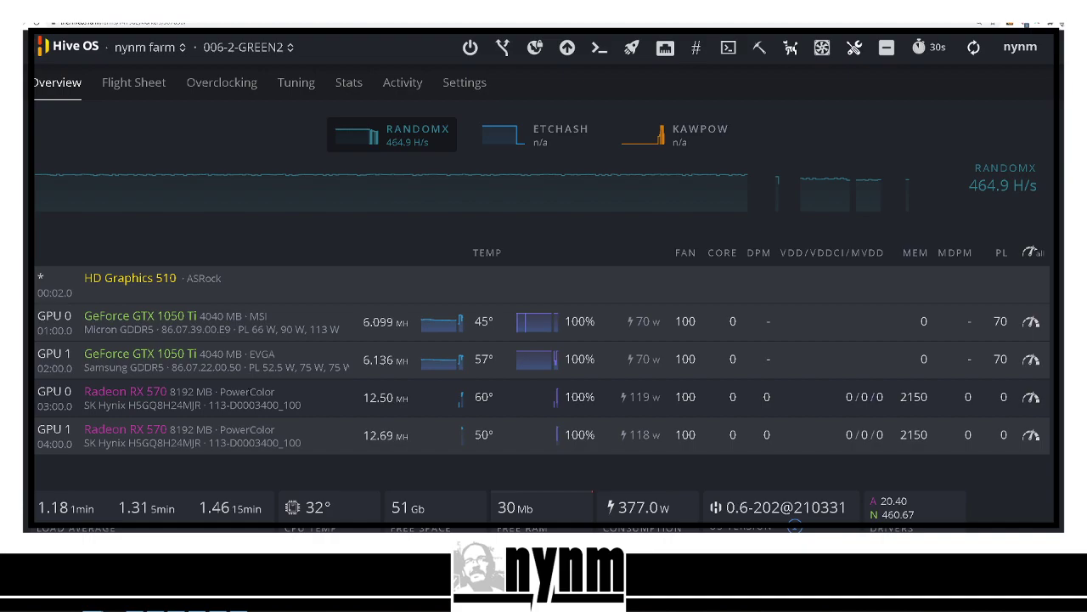
- Apply the flight sheet "nynm amd/nvidia test yt" to the worker 006-2-GREEN2
scroll(249, 395, "up", 5)
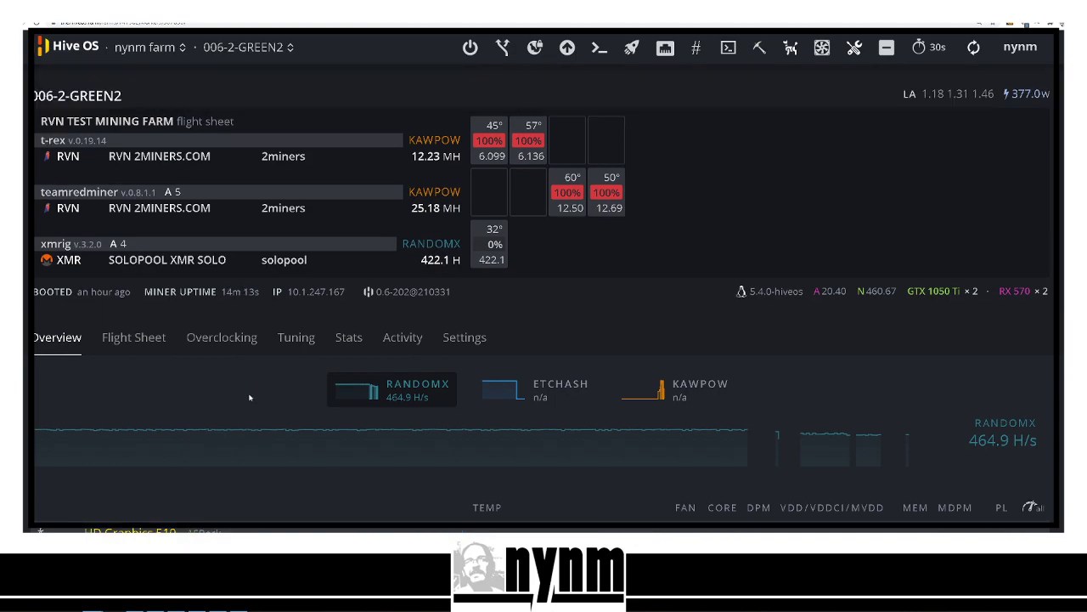
left_click(130, 339)
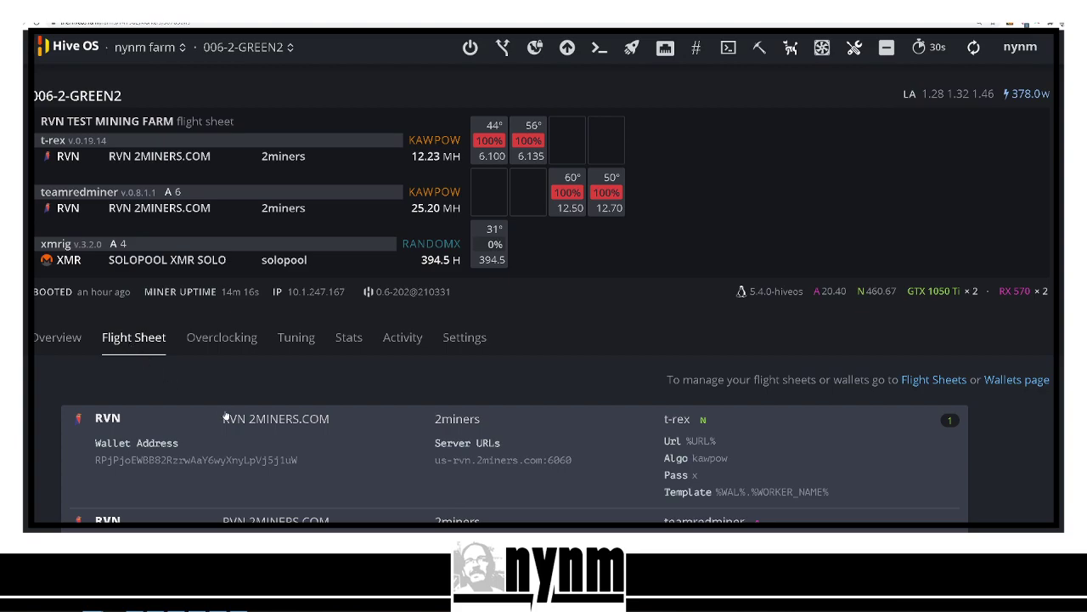
scroll(236, 419, "down", 1)
scroll(236, 419, "down", 4)
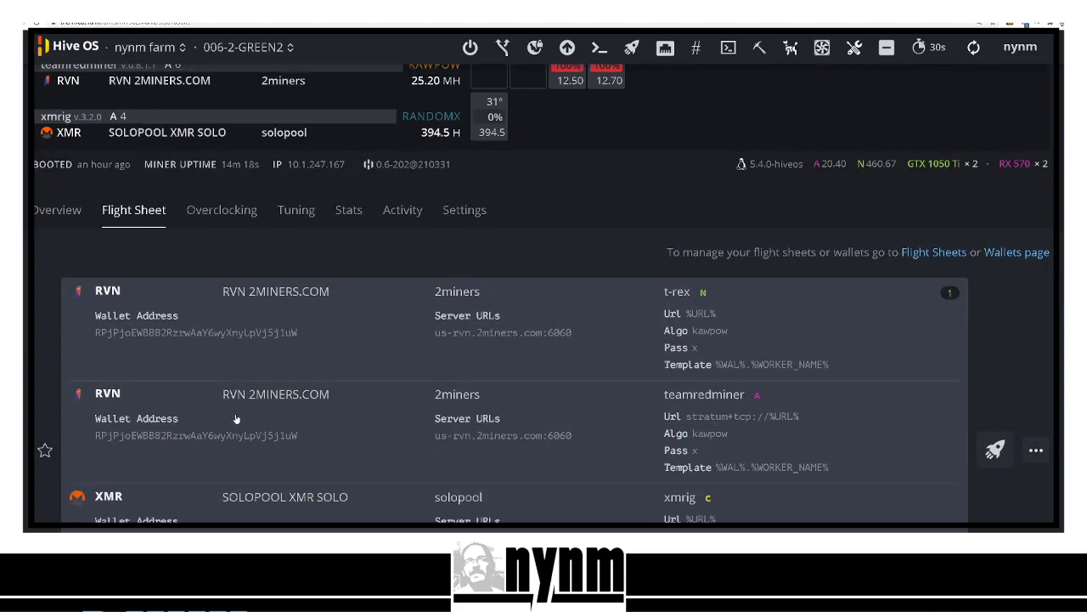
scroll(236, 416, "down", 1)
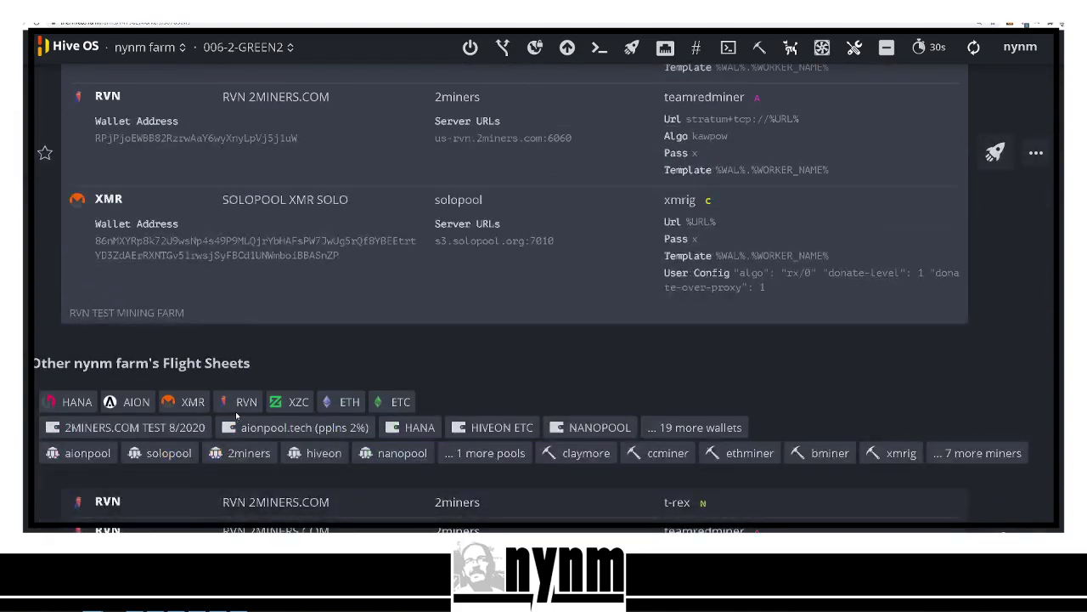
scroll(236, 417, "down", 1)
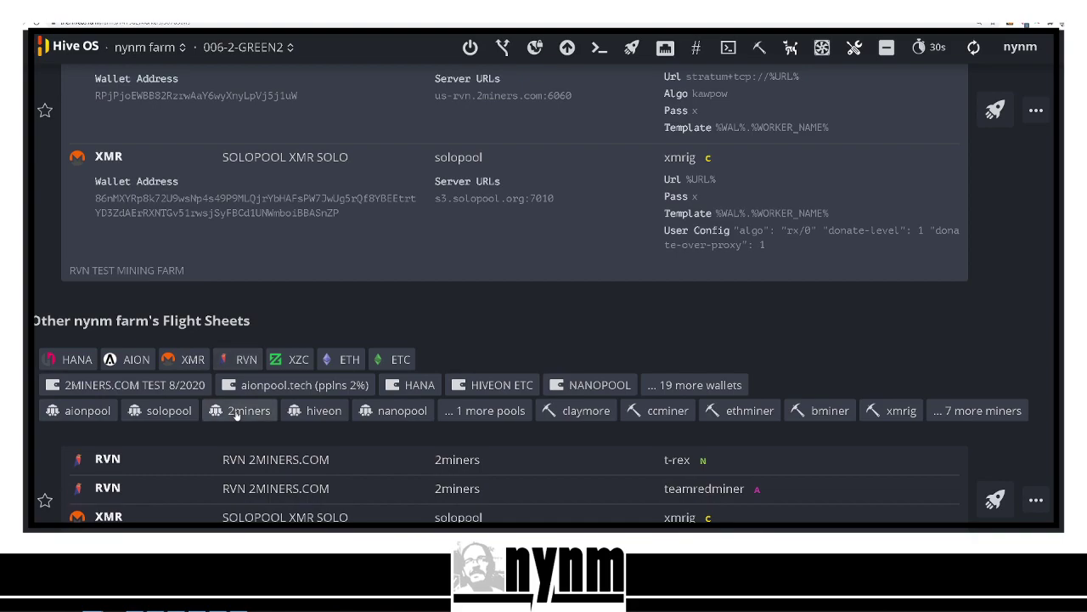
scroll(236, 414, "down", 1)
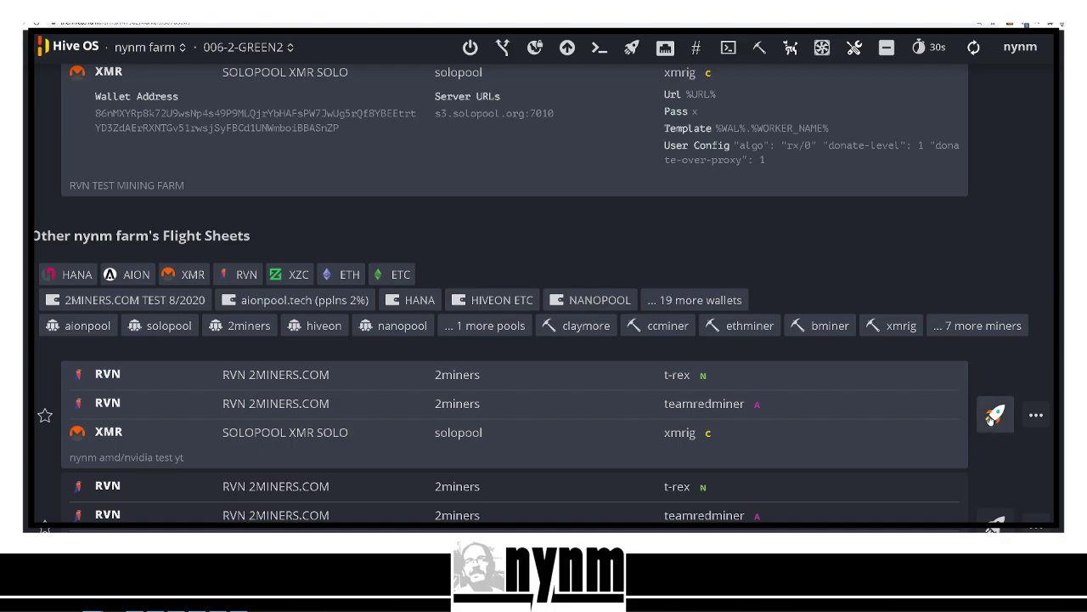
left_click(994, 415)
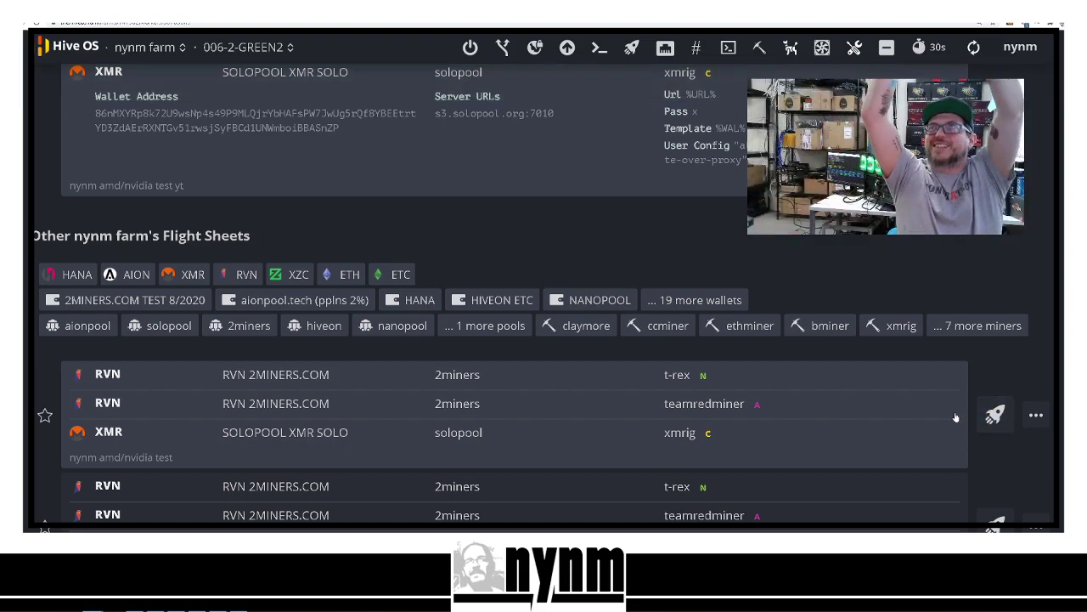
scroll(906, 418, "up", 7)
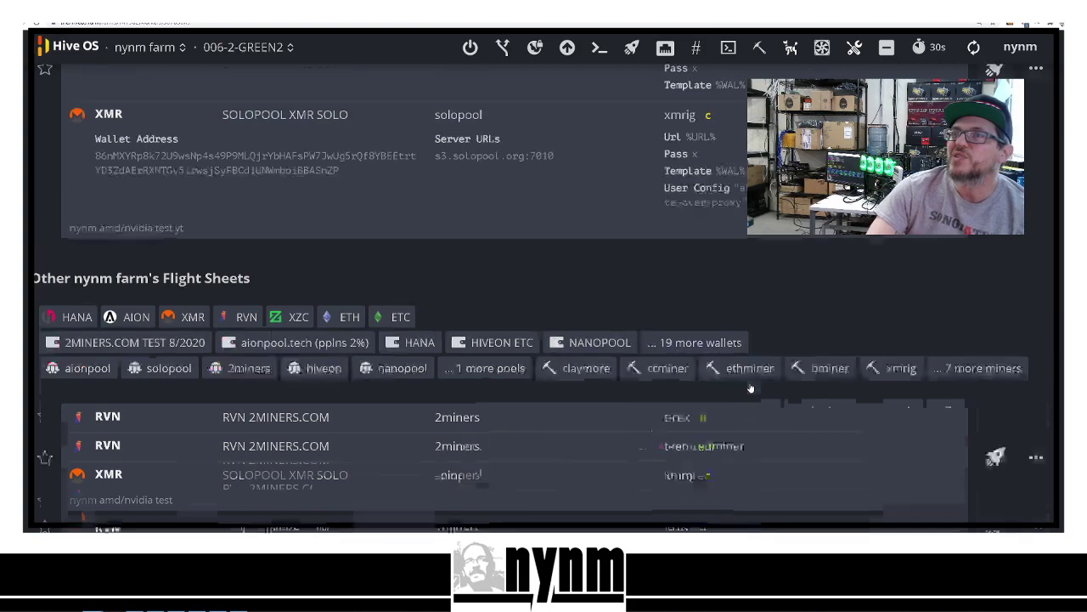